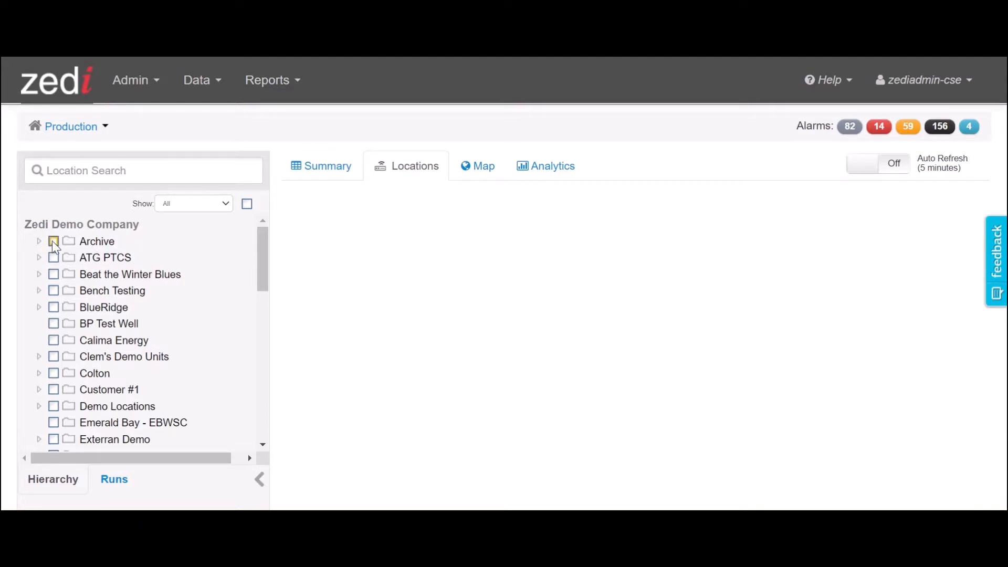
Expand the Archive folder and its 1 CUSTODY subfolder in the location tree, and open Hierarchy Administration
click(94, 243)
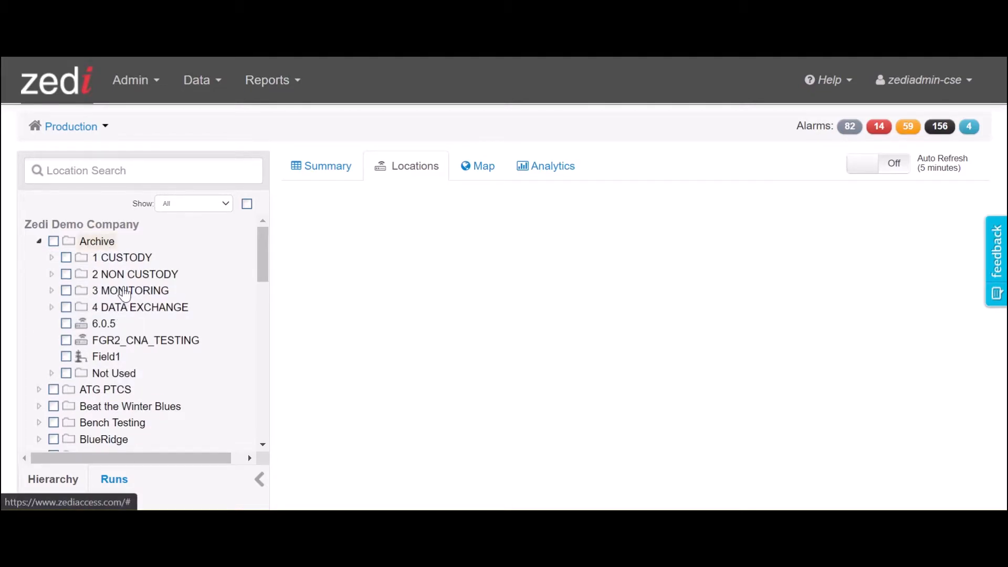
click(126, 259)
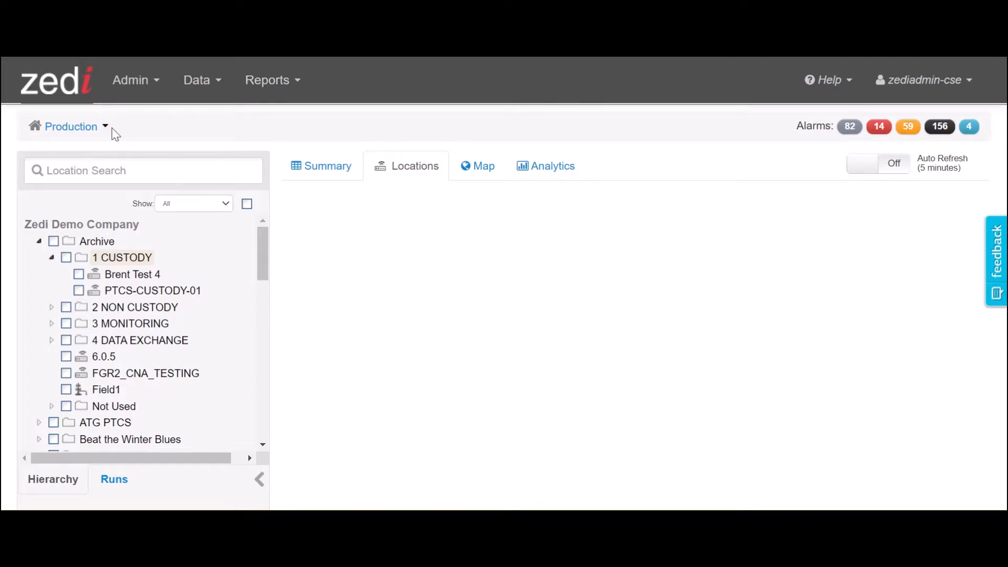
click(138, 86)
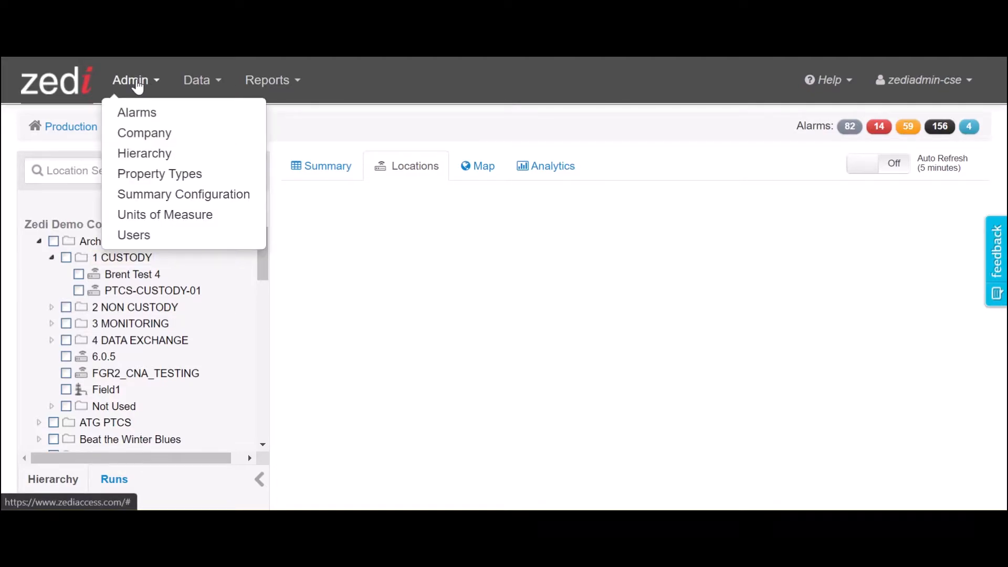
click(149, 161)
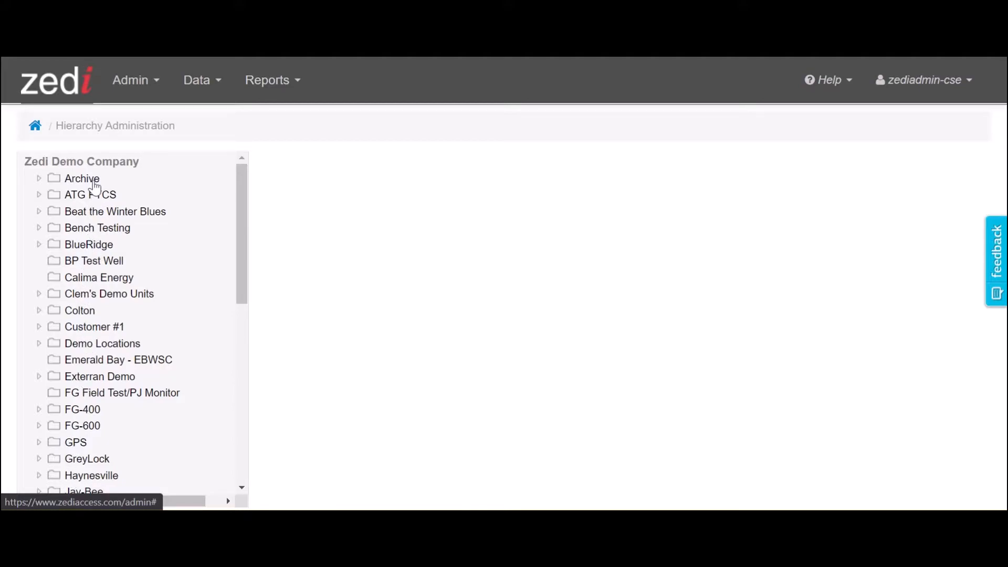
Start adding a new field under the Archive folder and name it Test 2
click(83, 179)
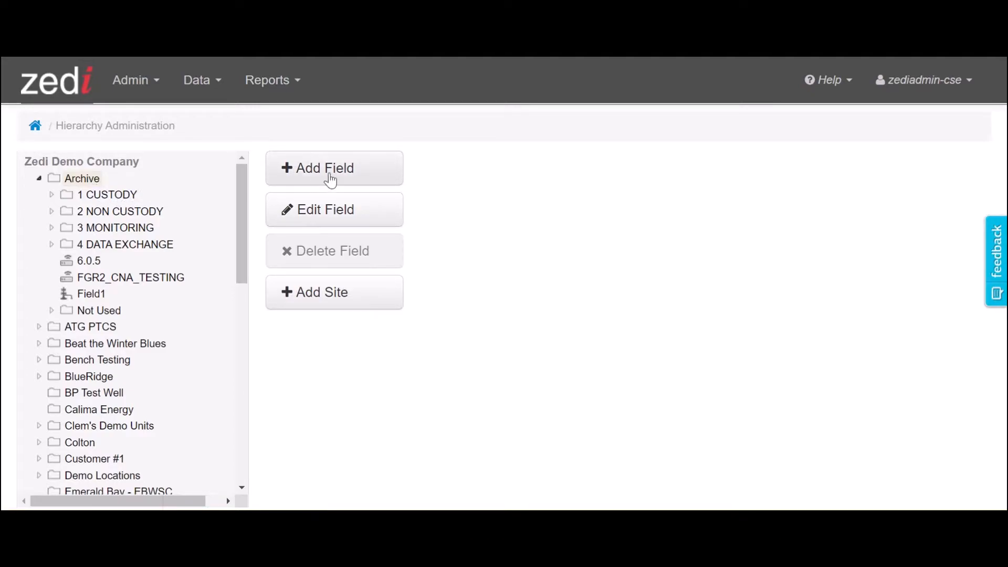
click(336, 173)
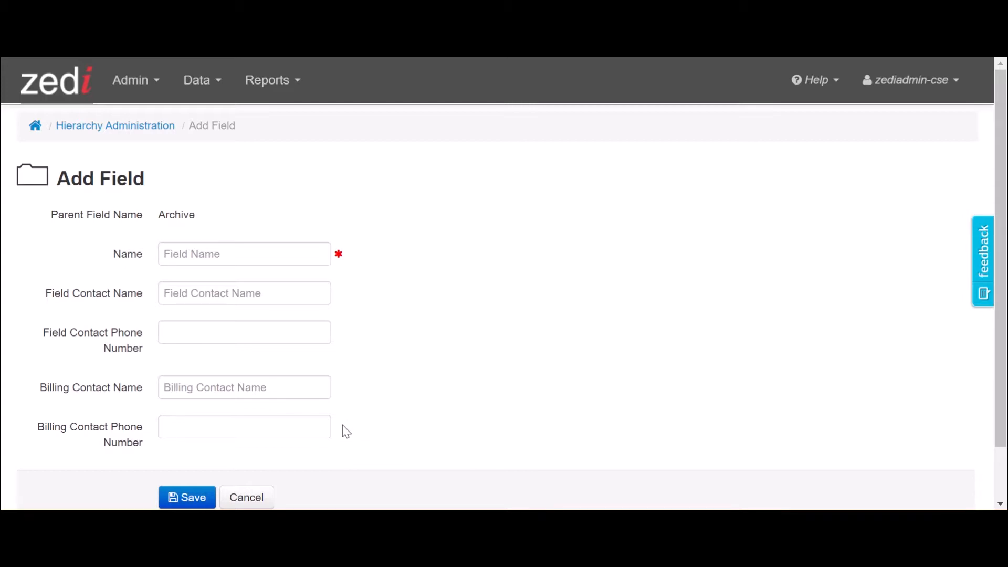
click(231, 255)
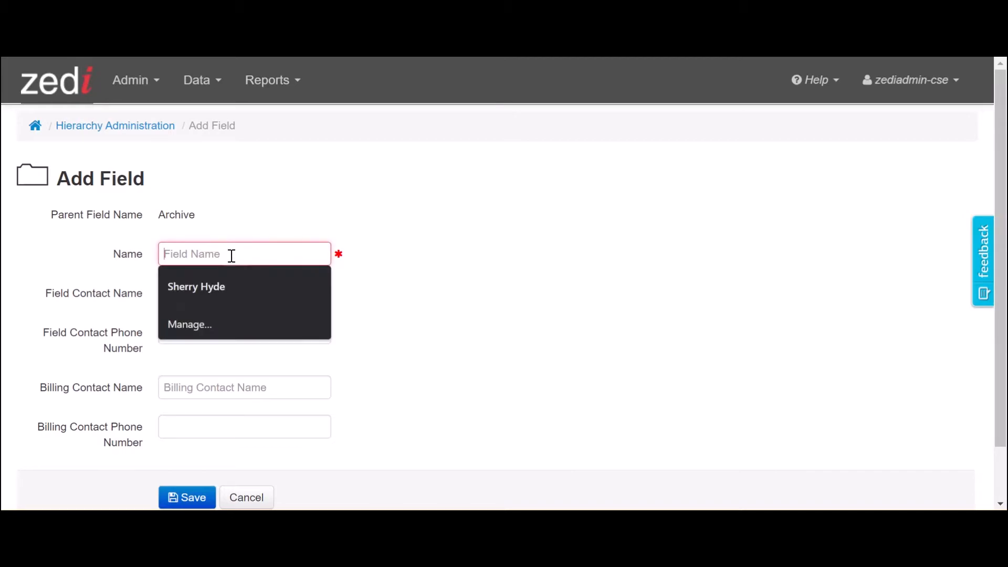
text(Test 2)
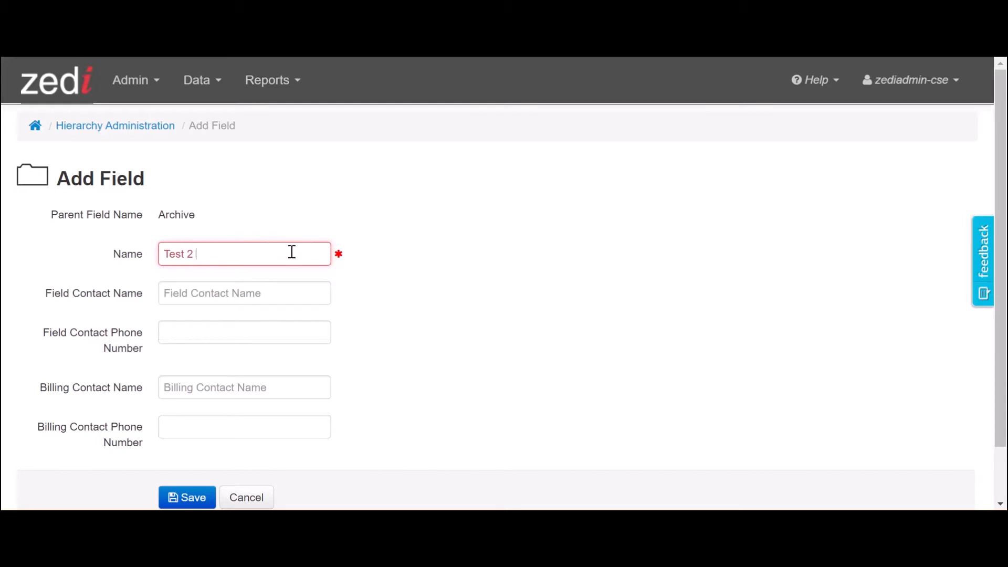
key(BackSpace)
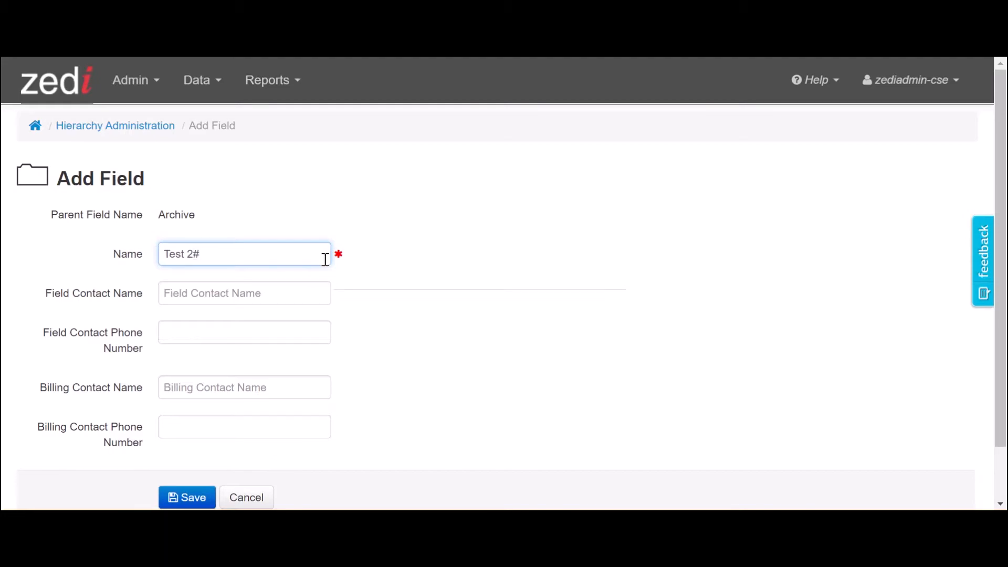
Enter the field contact's name and phone number for the new field and save it
scroll(446, 352, down, 1)
click(195, 259)
text(B)
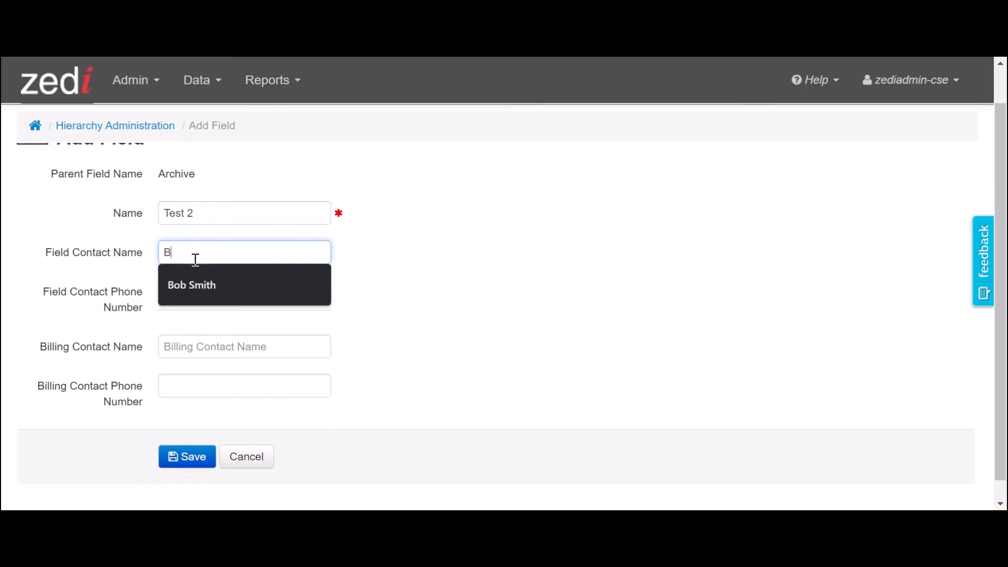
click(216, 282)
click(212, 289)
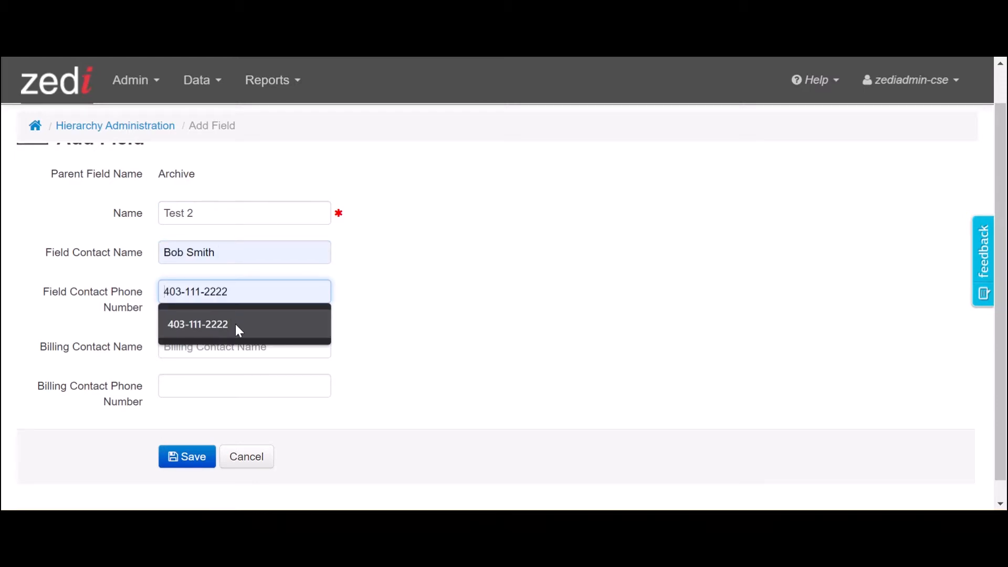
click(239, 330)
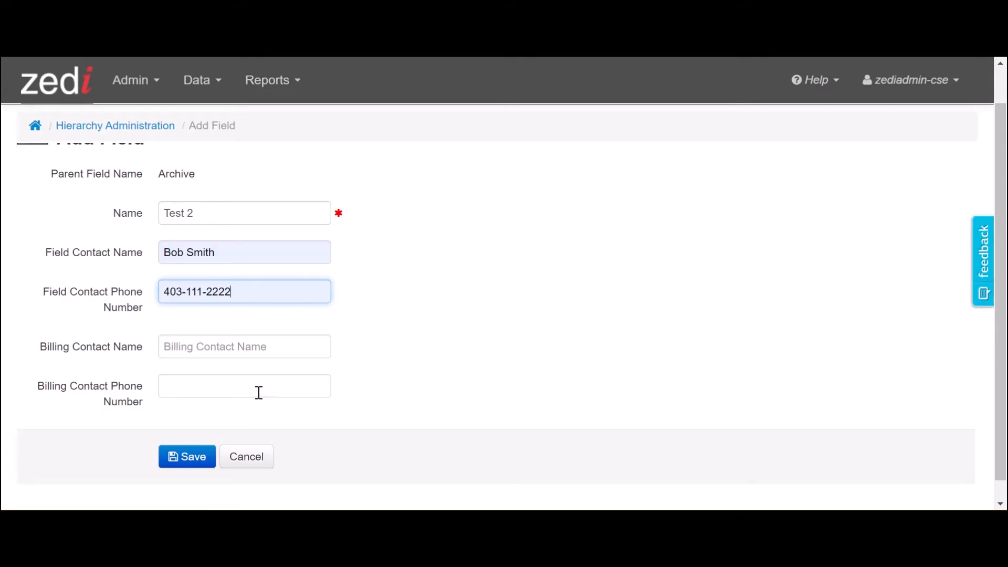
click(186, 457)
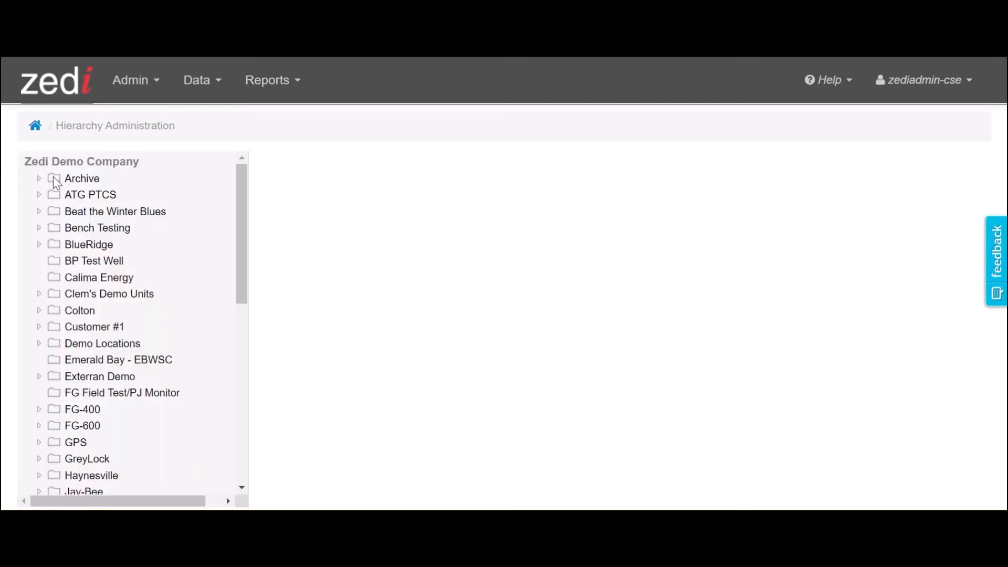
Move the first EFM location in Archive's 1 CUSTODY field to the Test 2 field and confirm the move
click(56, 181)
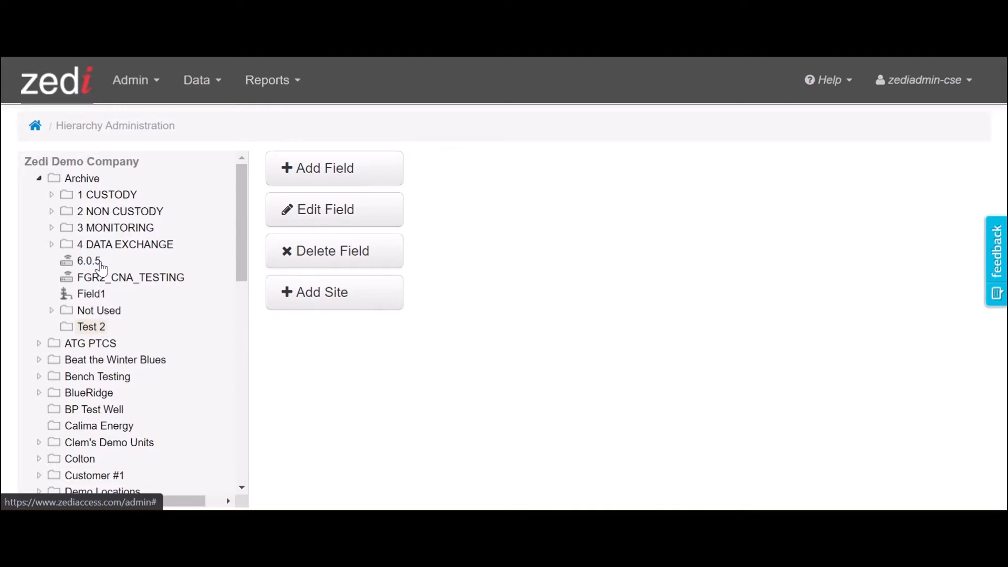
click(101, 265)
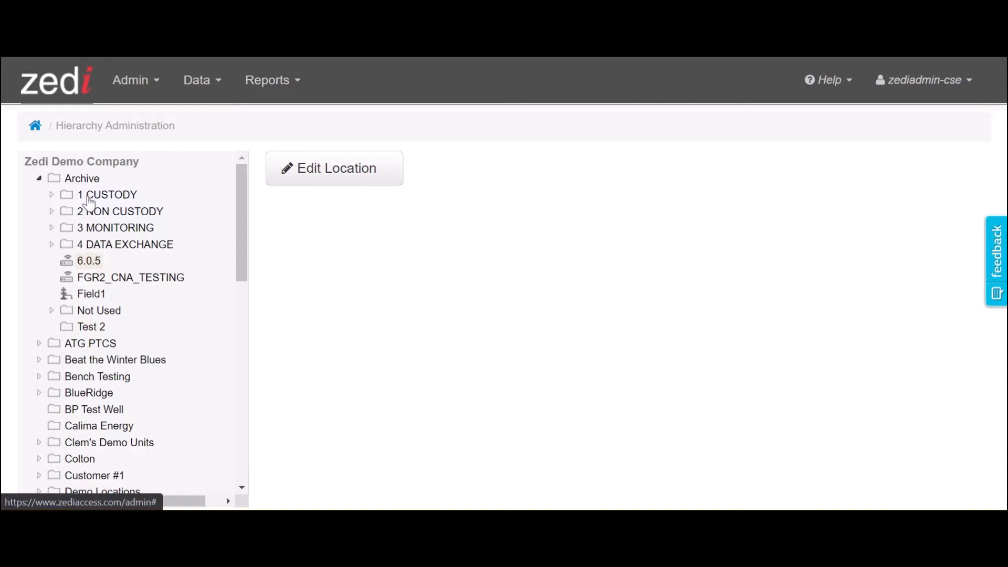
click(88, 196)
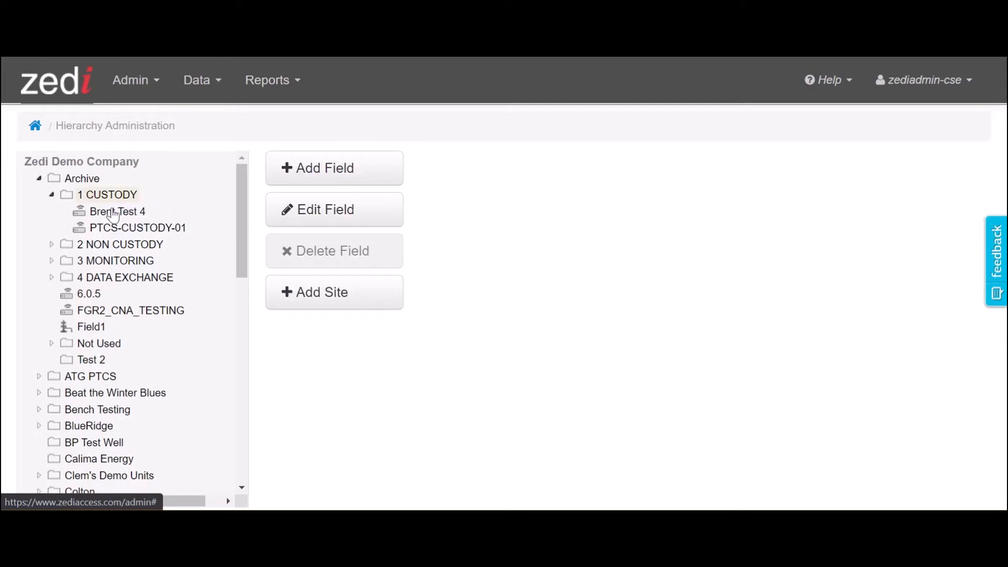
click(113, 212)
drag(113, 213, 106, 361)
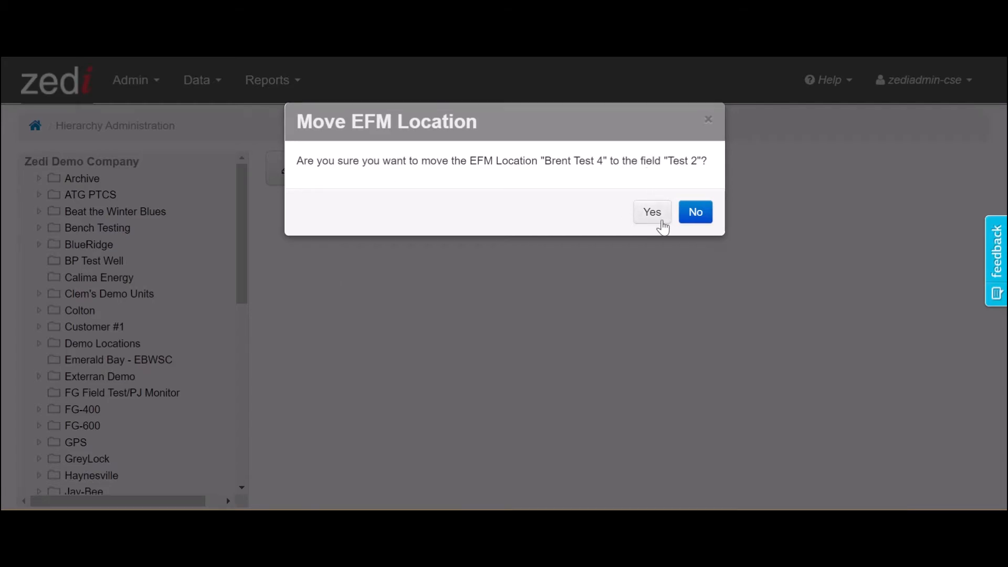
click(656, 214)
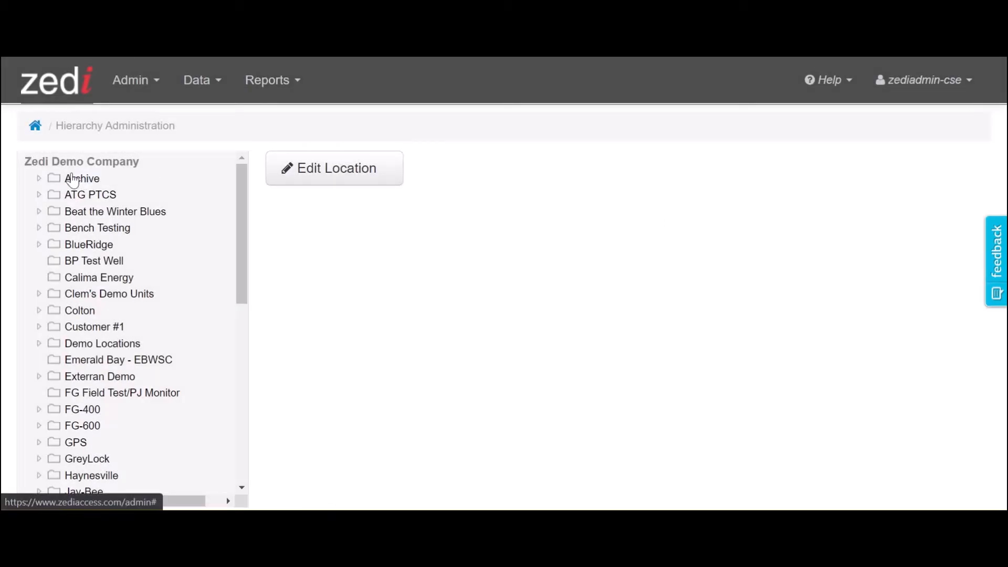
Move the EFM location from the Test 2 field back to 1 CUSTODY and confirm the move
click(73, 179)
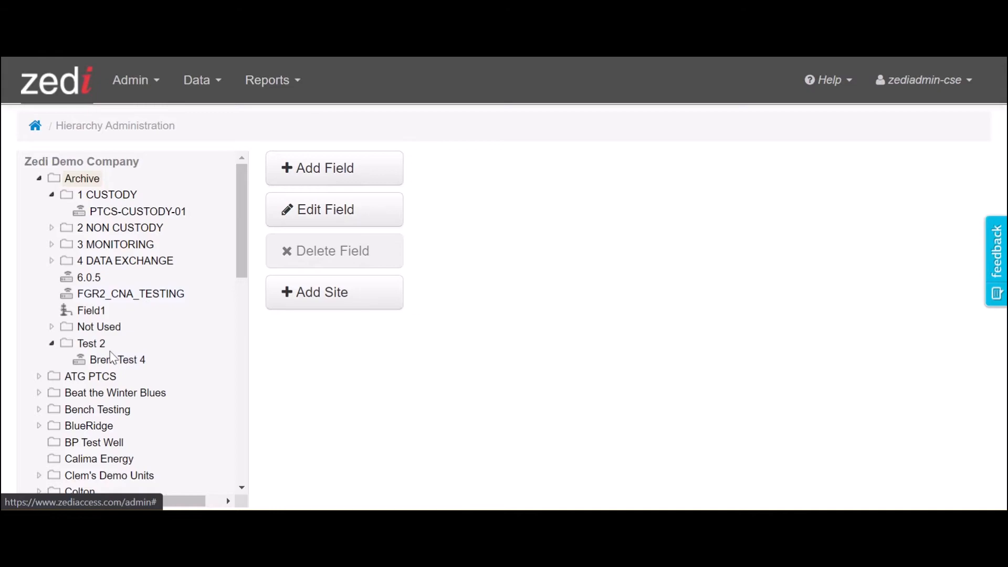
click(97, 345)
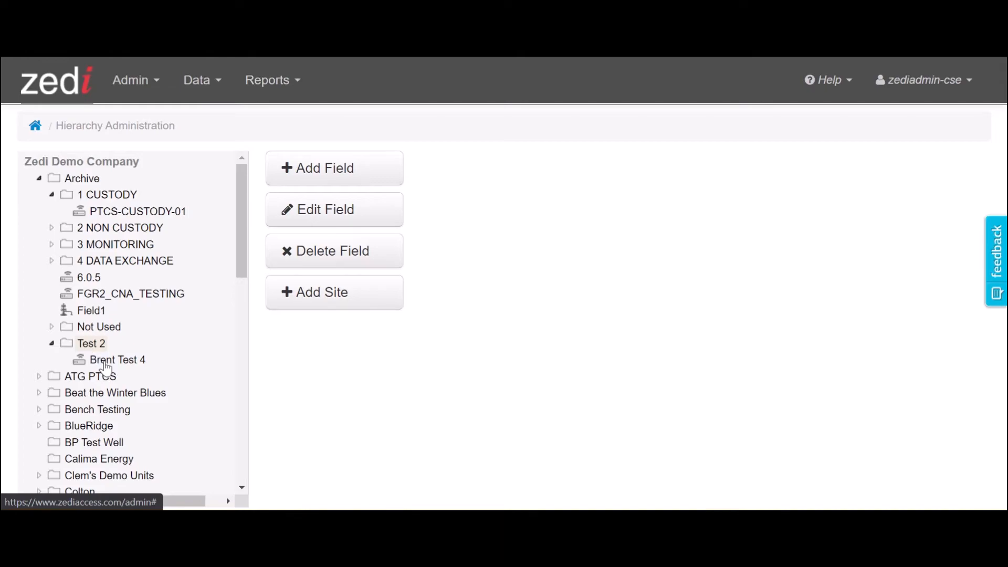
drag(105, 368, 128, 204)
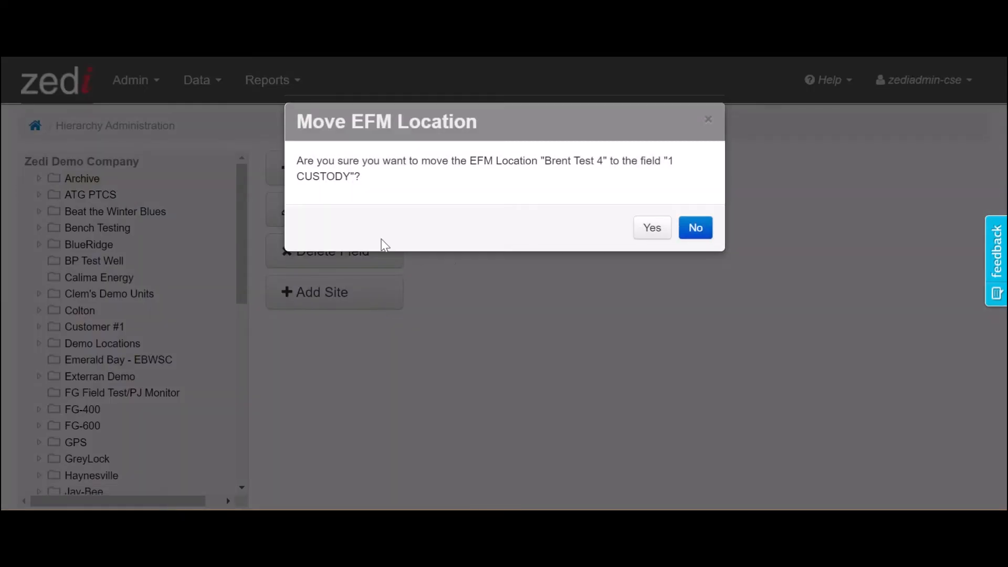
click(650, 229)
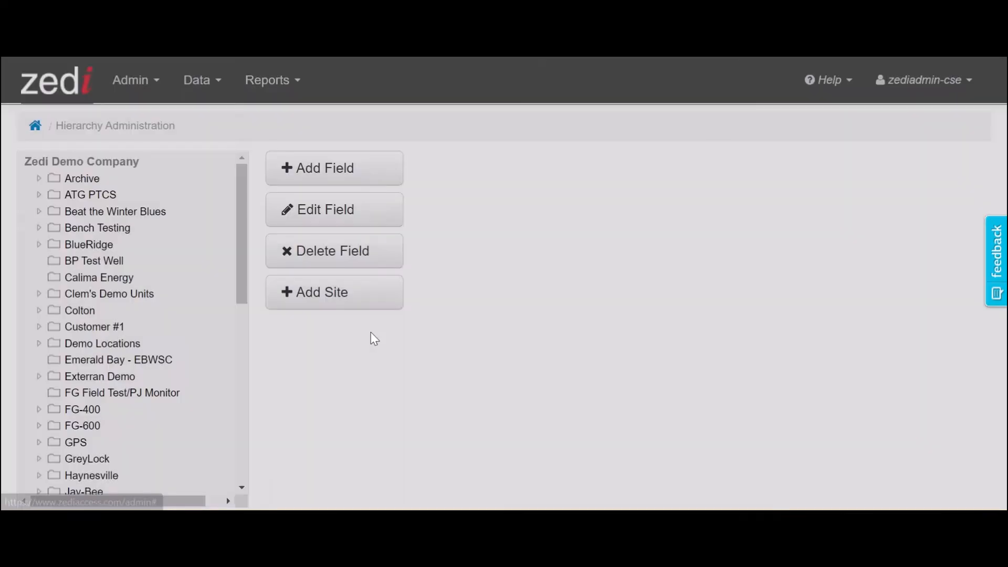
Delete the empty Test 2 field from the Archive folder and confirm the deletion
double_click(65, 181)
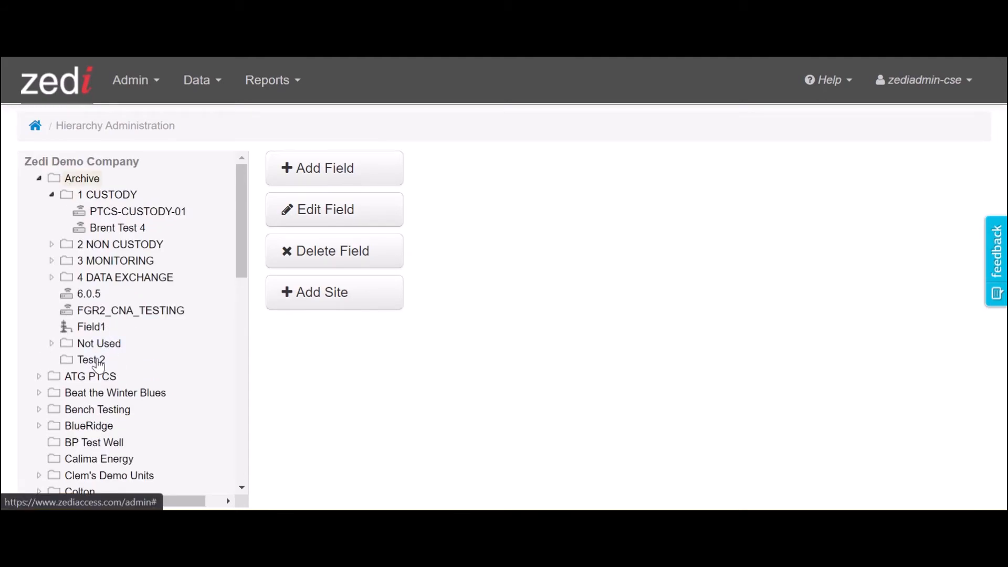
click(96, 361)
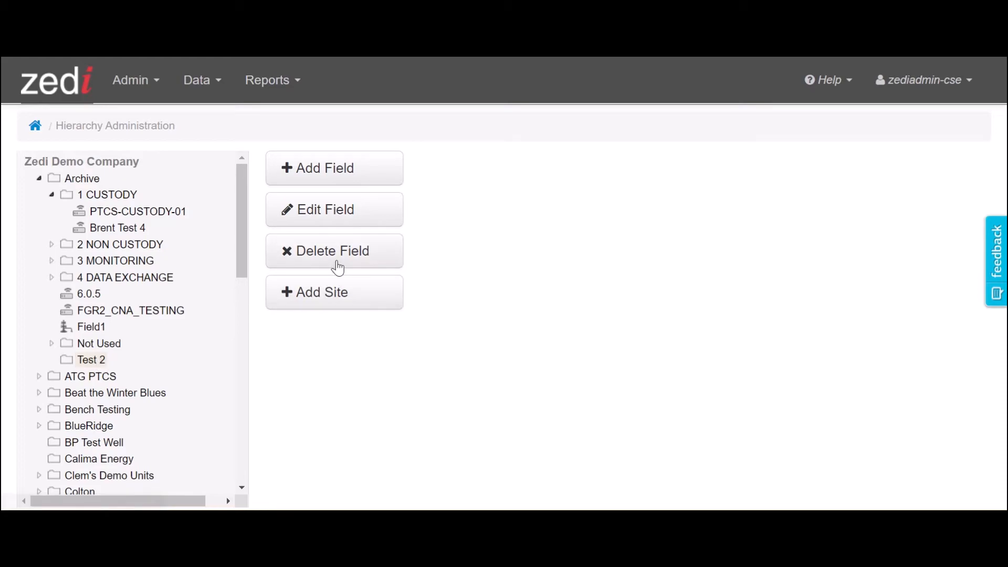
click(337, 266)
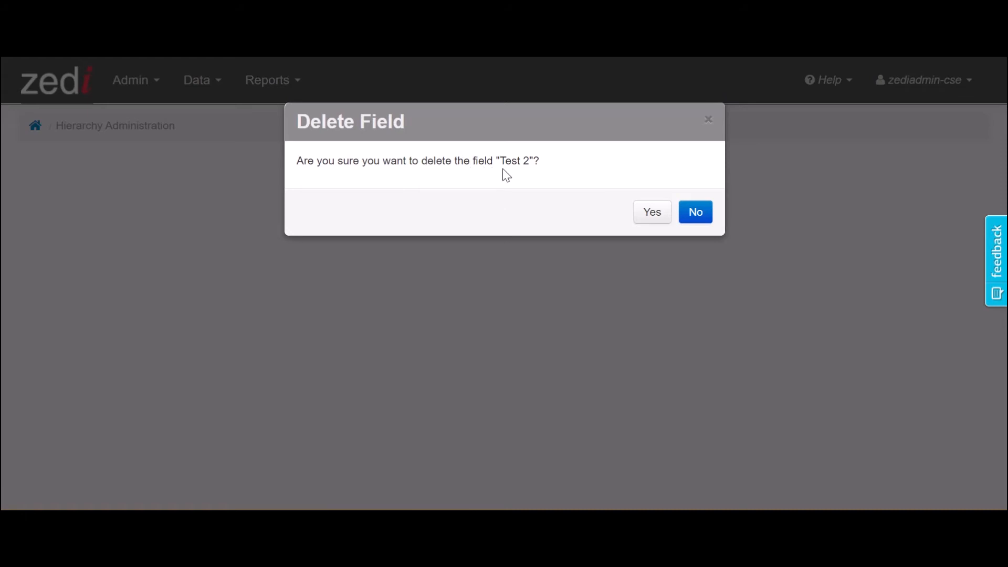
click(651, 216)
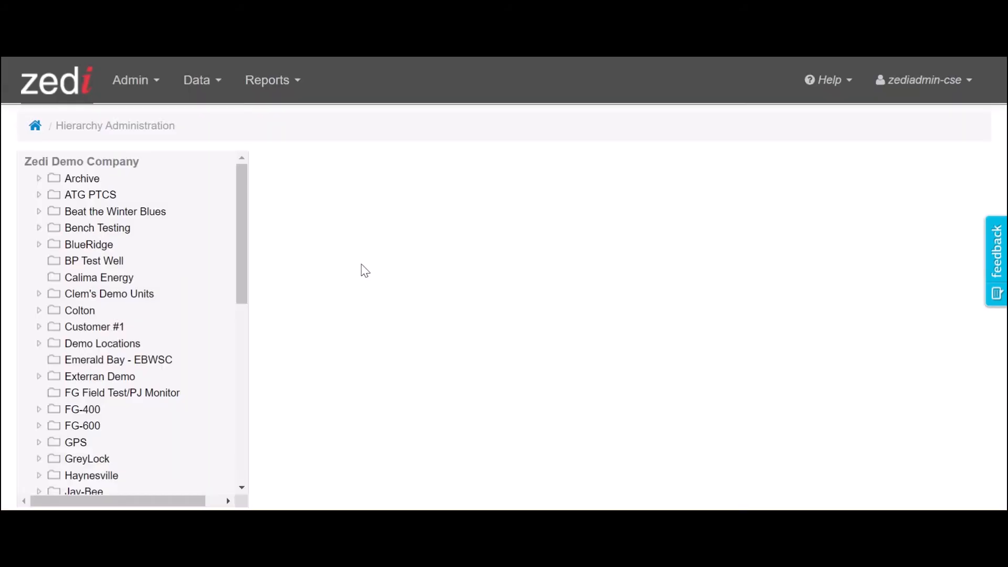
Rename the 1 CUSTODY field under Archive as 2 CUSTODY, save it, and expand Archive again to check the name
click(76, 181)
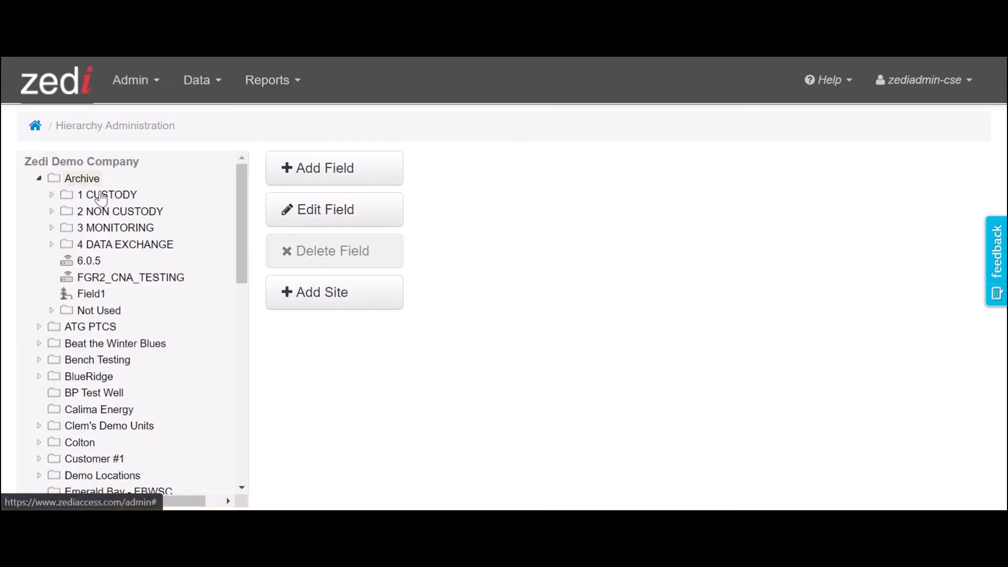
click(103, 199)
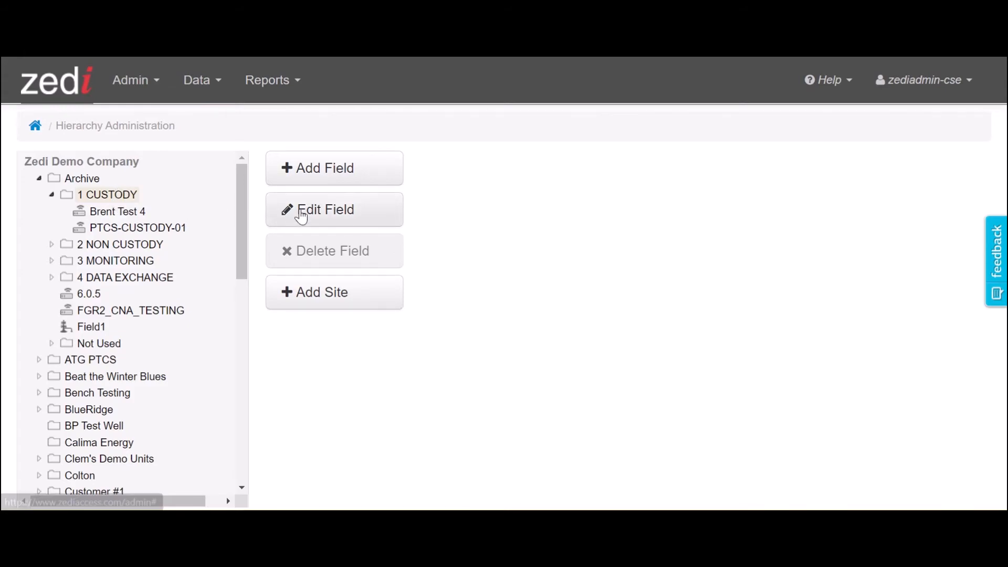
click(309, 212)
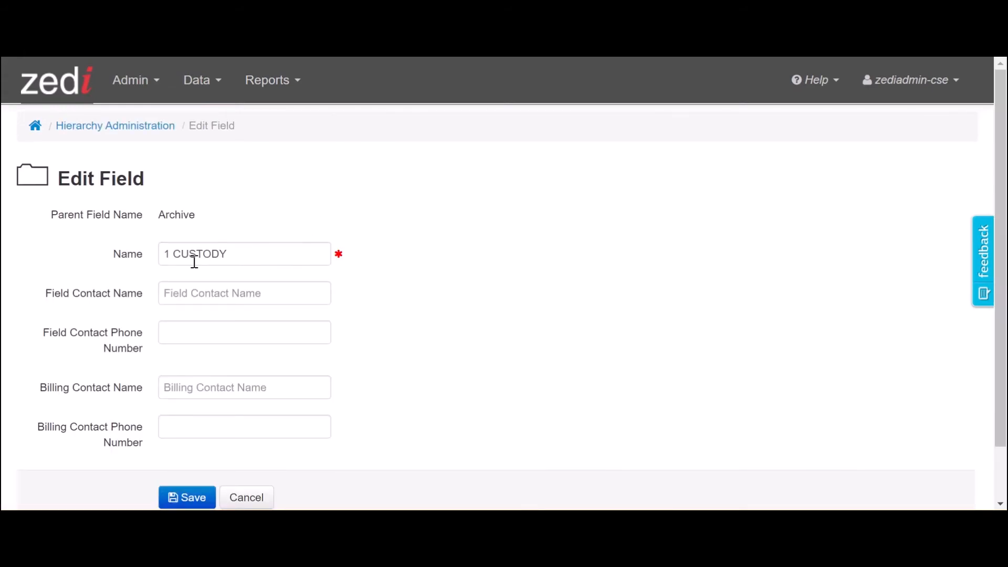
click(170, 255)
key(BackSpace)
text(2)
click(406, 335)
scroll(406, 337, down, 1)
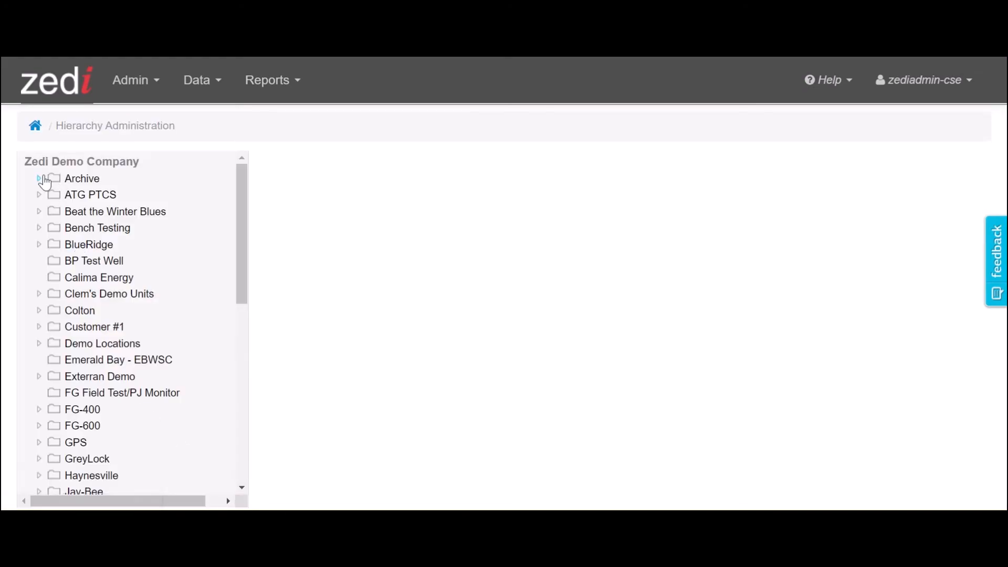
click(39, 179)
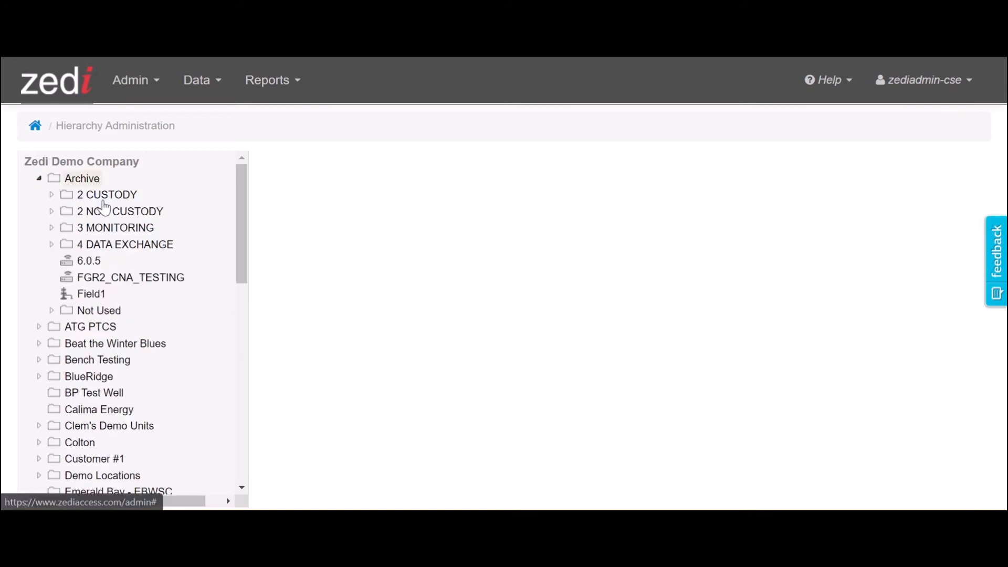